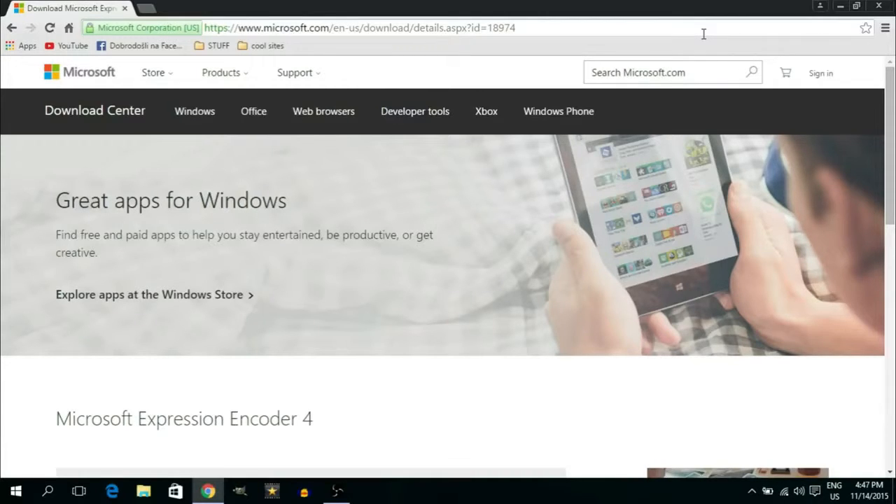
Download Microsoft Expression Encoder 4 in English from the Microsoft Download Center page
scroll(890, 133, down, 2)
scroll(890, 133, down, 2)
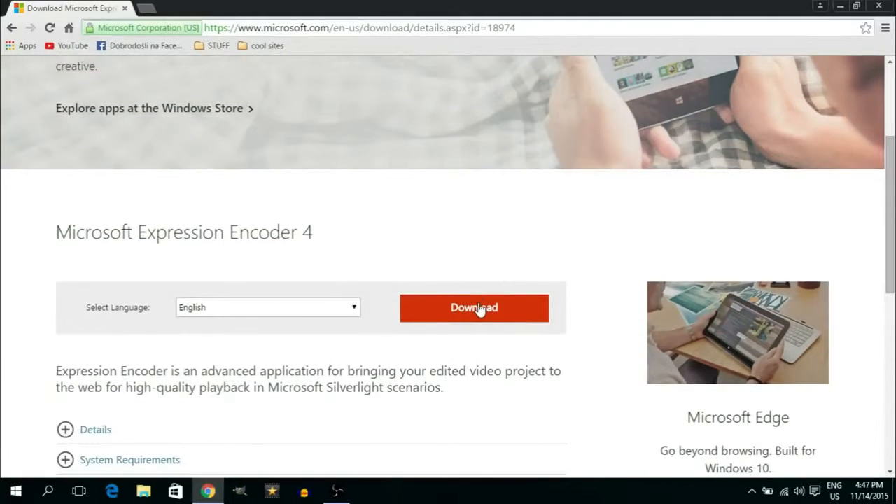
click(479, 309)
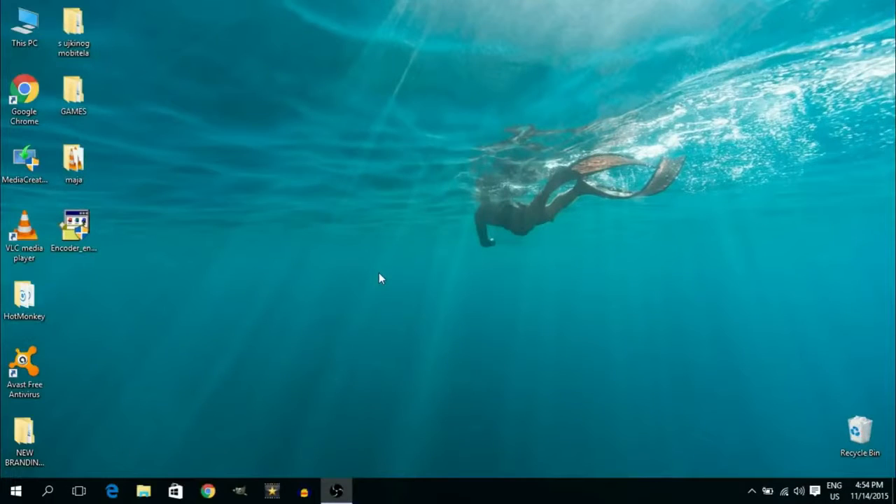
Run the downloaded Encoder installer, accept the license terms and decline the Customer Experience Improvement Program
double_click(84, 240)
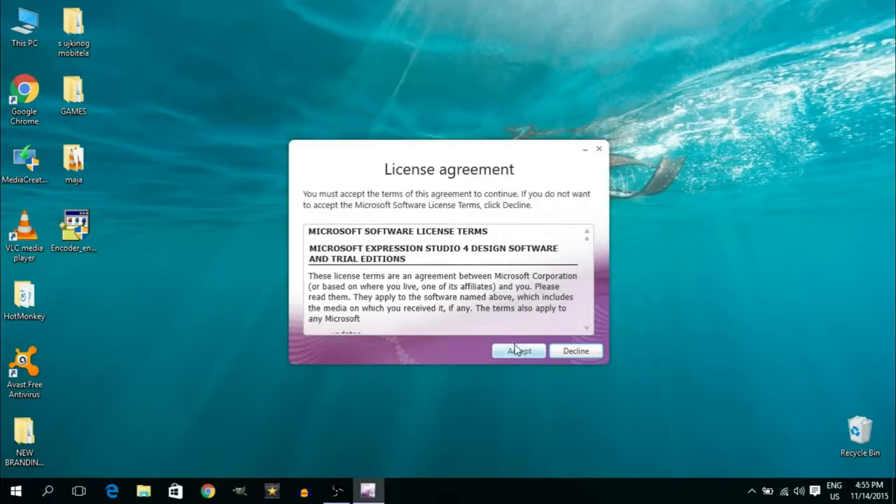
click(516, 353)
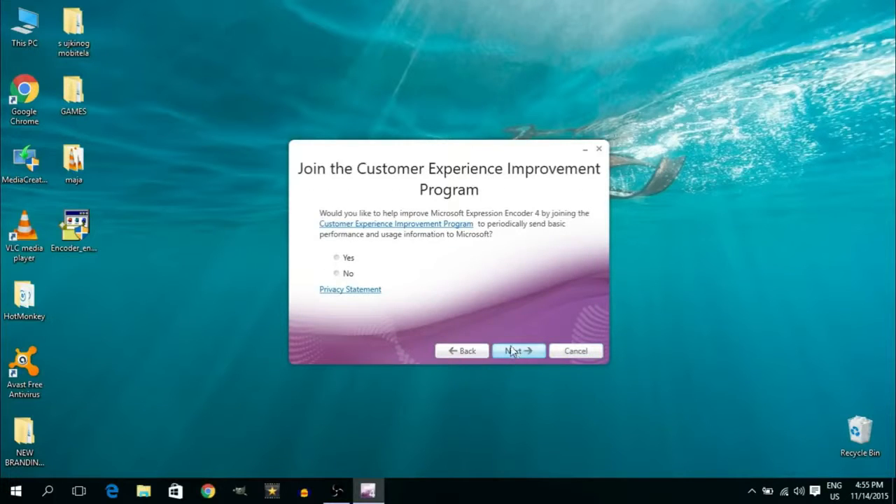
click(336, 273)
click(522, 353)
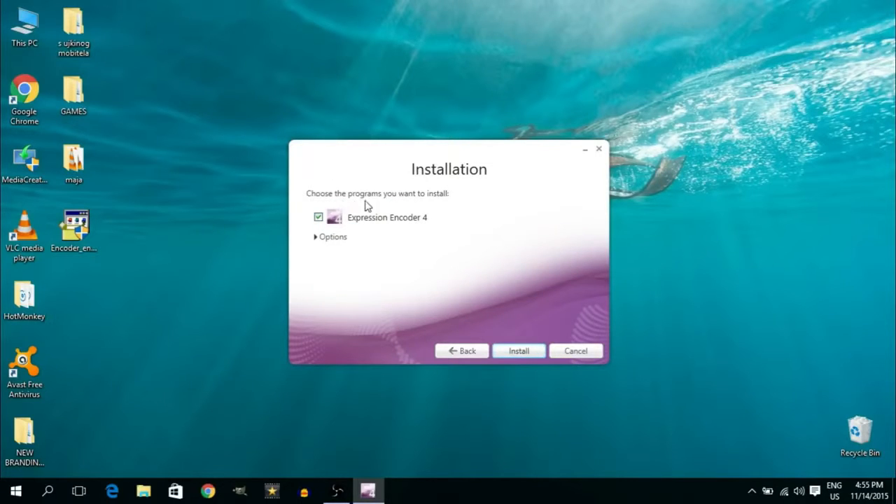
Expand the installation options, install Expression Encoder 4 to the default location and finish setup
click(316, 238)
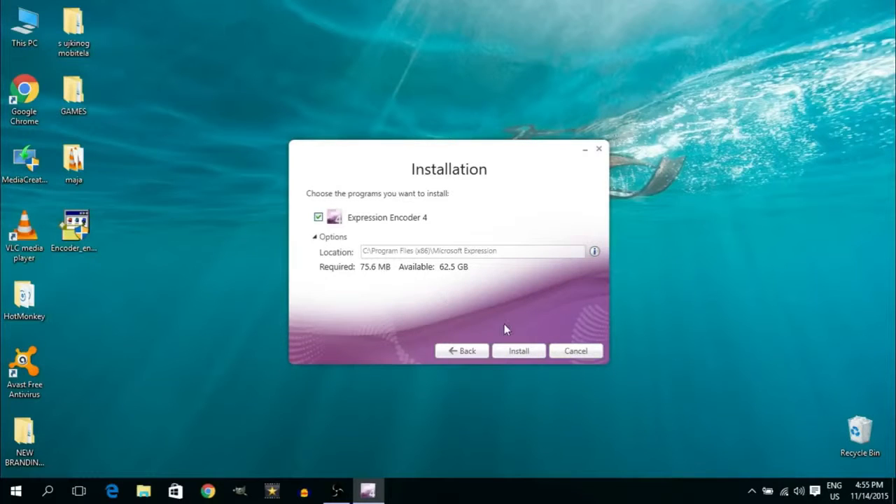
click(517, 350)
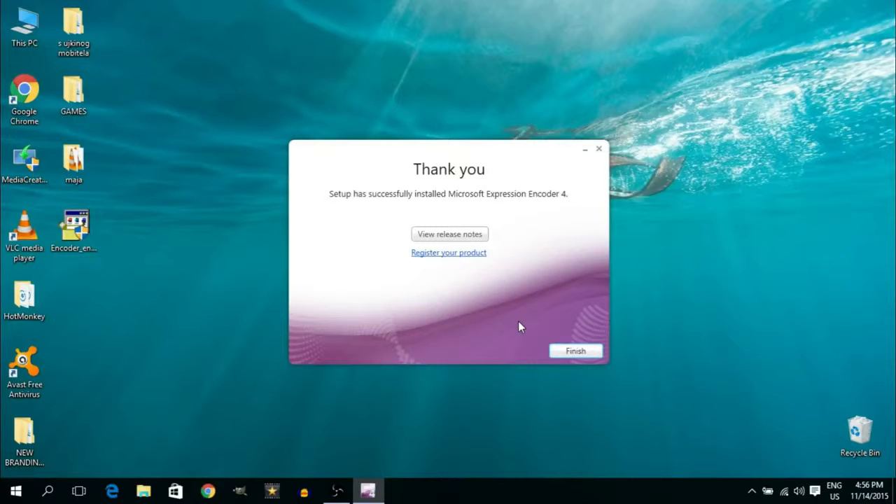
click(582, 350)
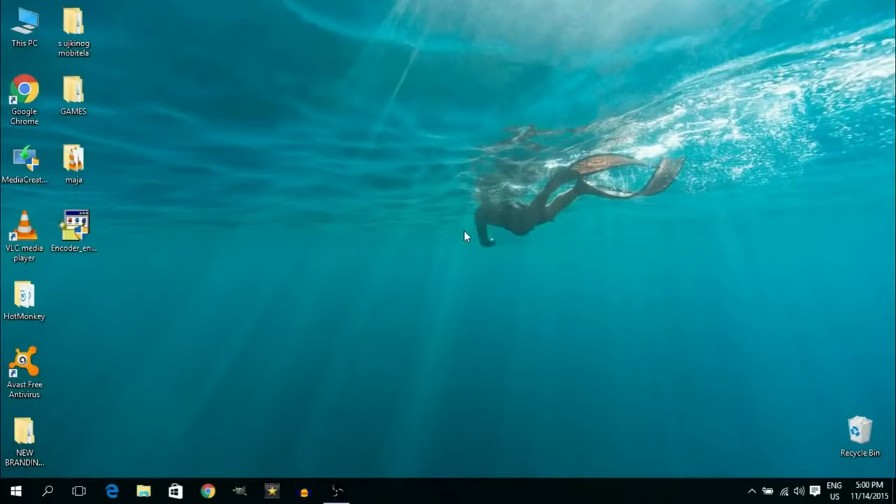
Launch Microsoft Expression Encoder 4 Screen Capture from the Microsoft Expression folder in the Start menu app list
click(21, 494)
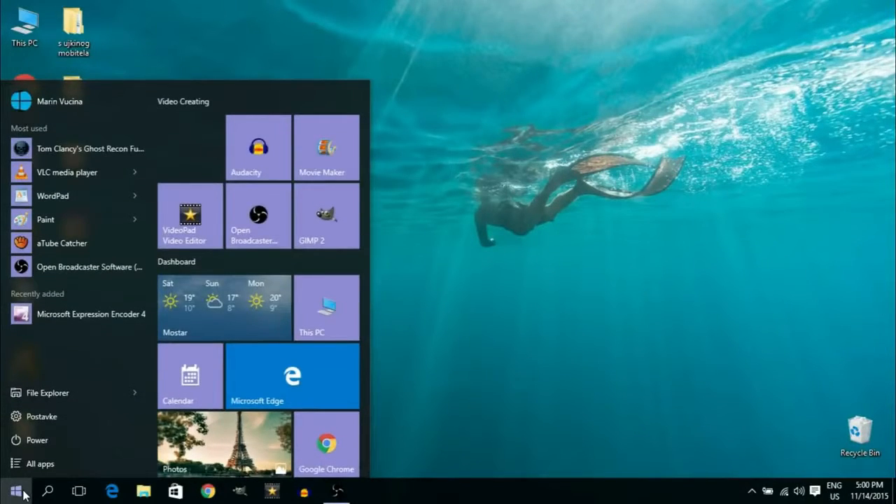
click(44, 463)
drag(148, 165, 163, 262)
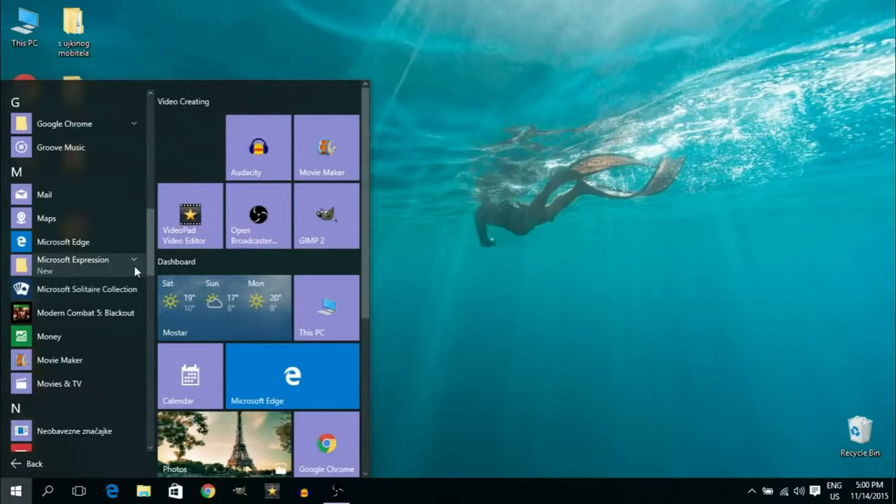
click(135, 263)
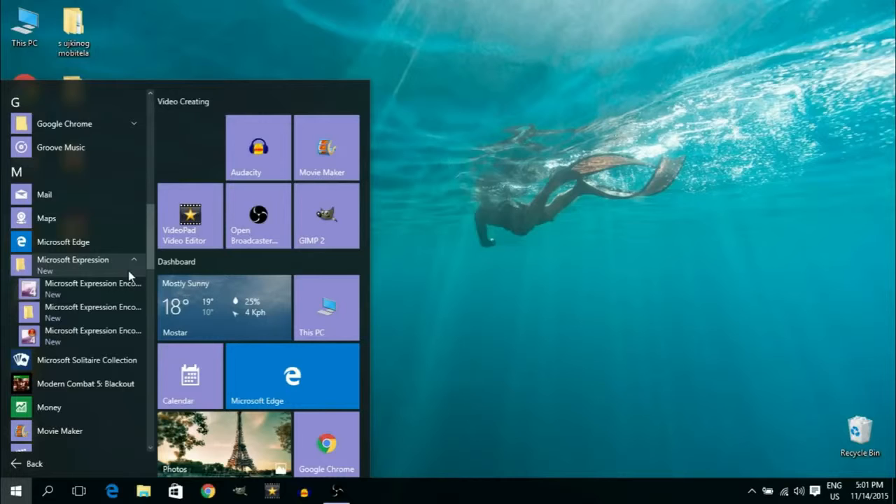
click(95, 338)
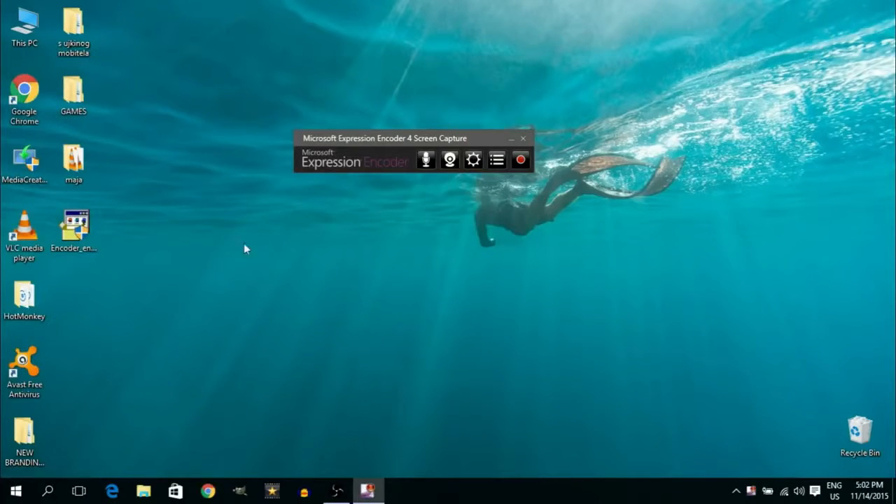
Move the screen capture toolbar lower and open its settings to the screen capture options
drag(389, 138, 296, 253)
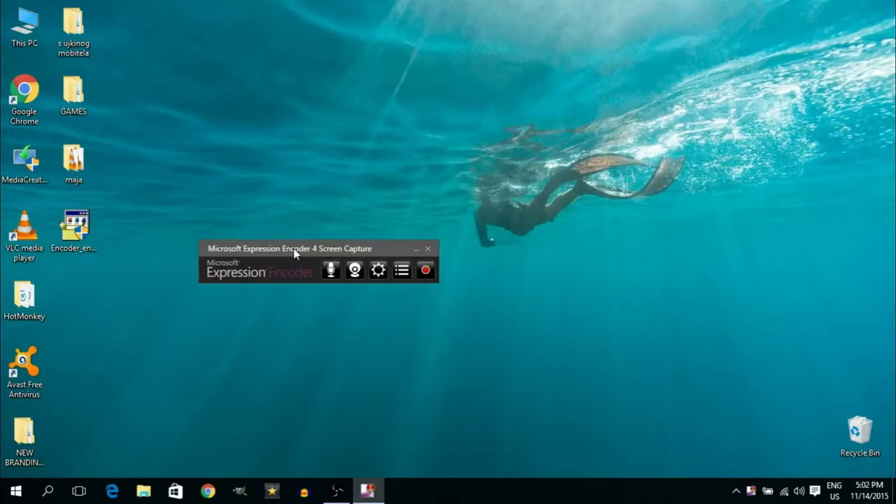
click(379, 270)
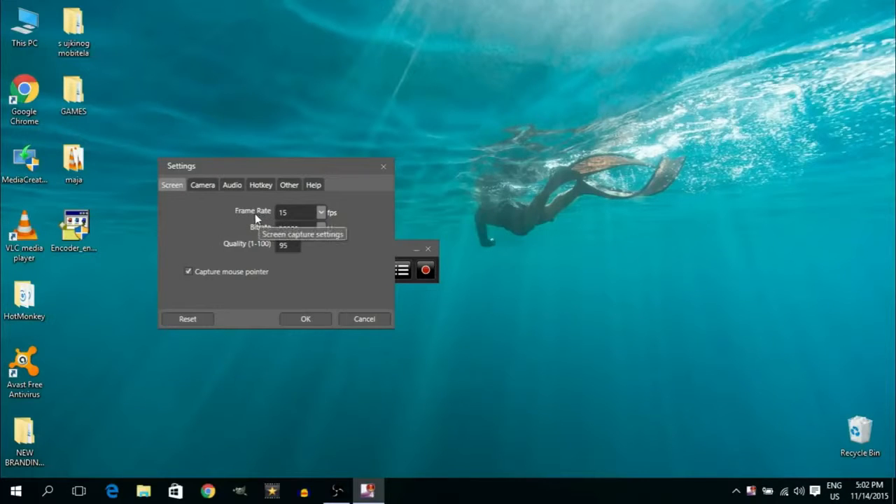
click(292, 212)
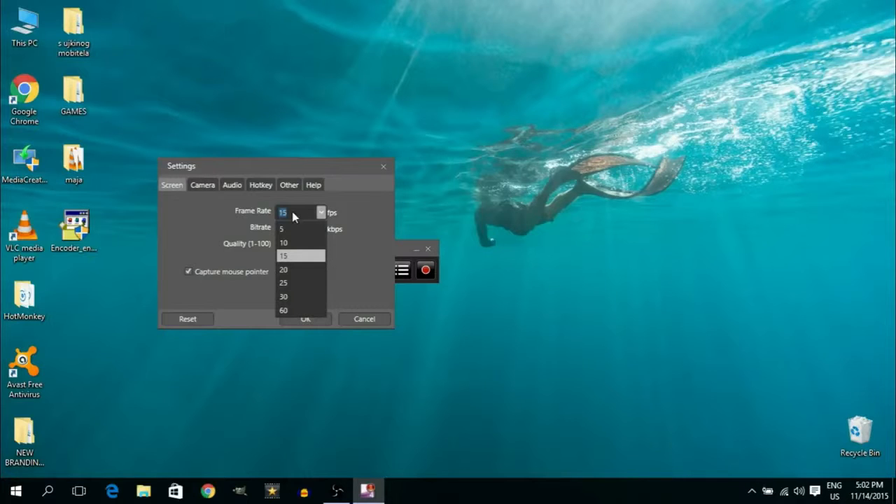
click(292, 212)
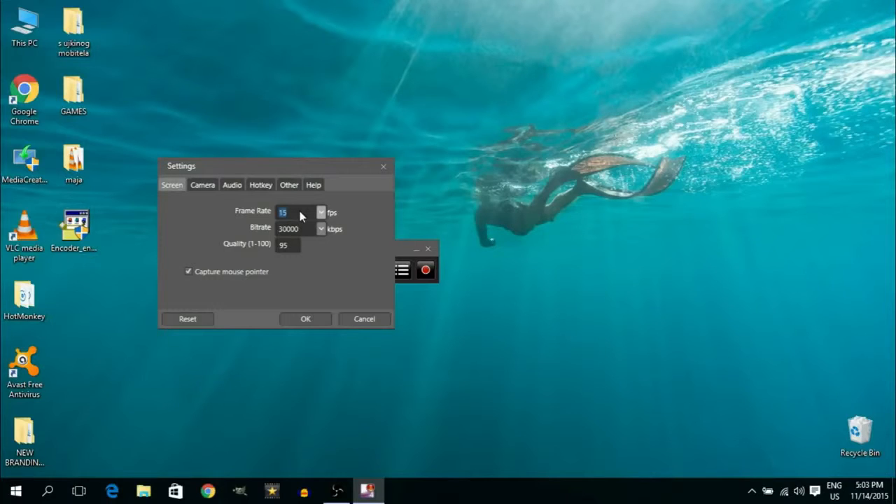
Set the screen capture frame rate to 30 fps, bitrate to 50000 kbps and quality to 100
scroll(300, 216, down, 1)
click(321, 231)
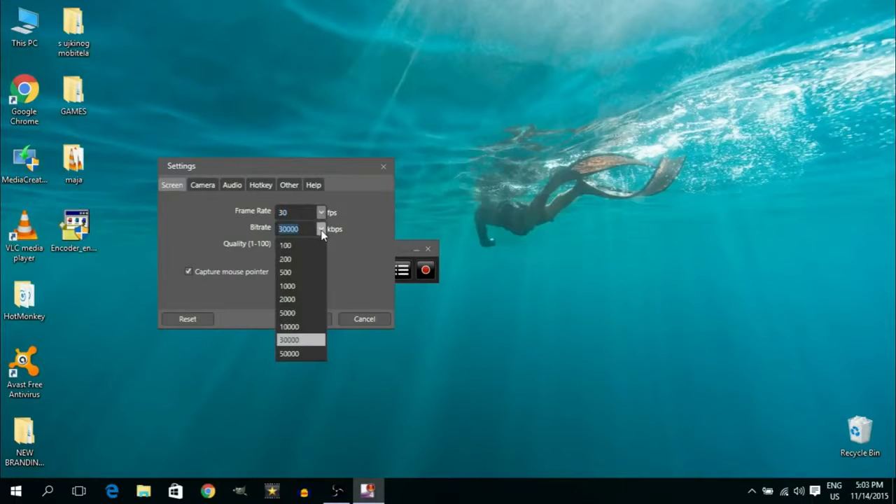
click(303, 360)
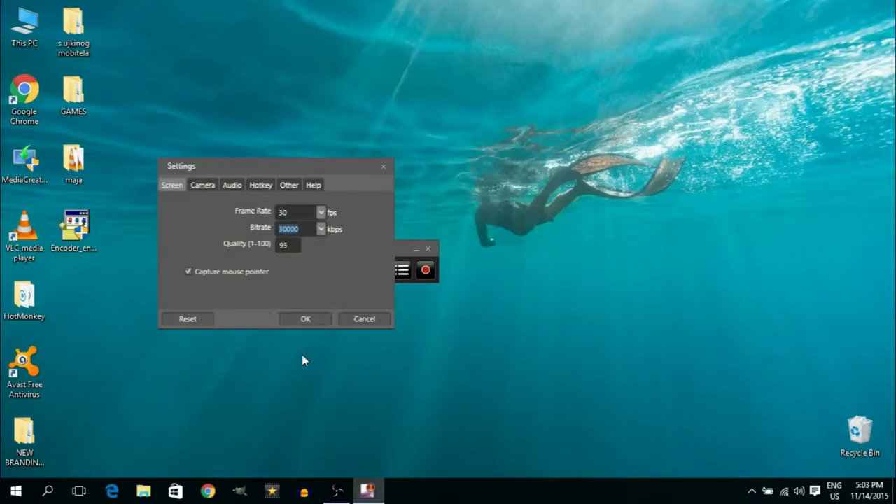
click(295, 245)
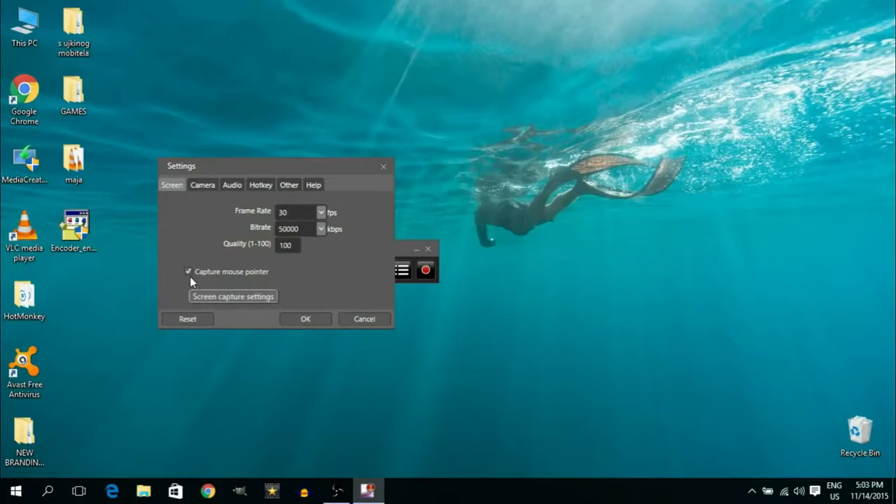
Try the HD WebCam as camera source, then set the camera back to not using a webcam
click(208, 187)
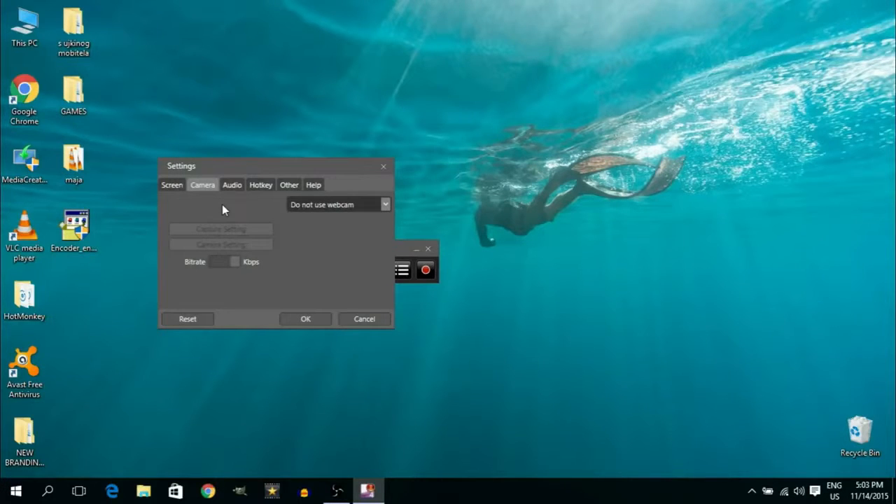
click(386, 205)
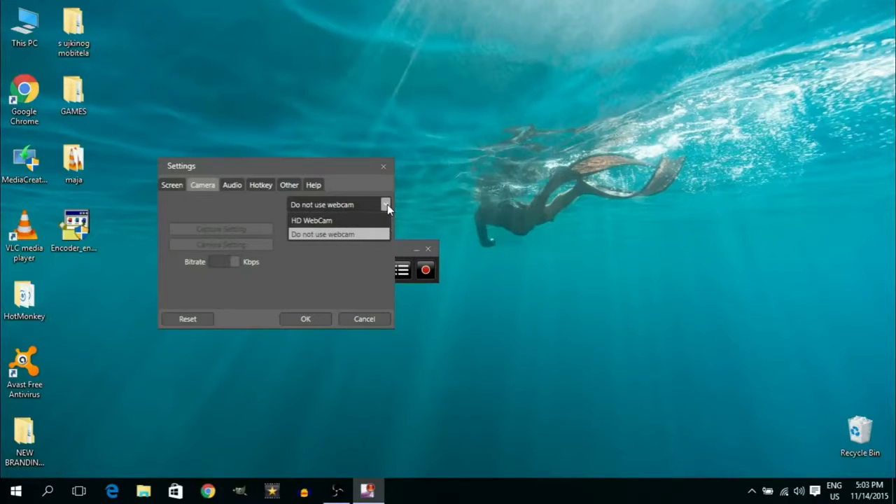
click(345, 222)
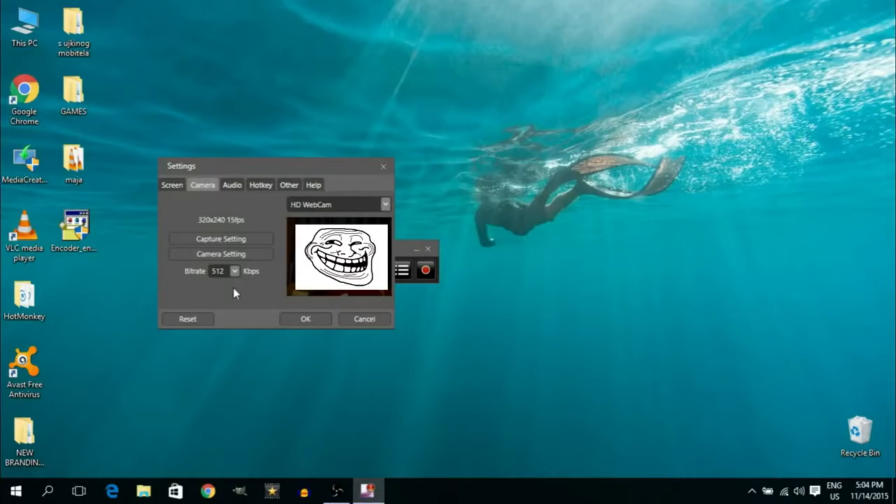
click(339, 204)
click(350, 231)
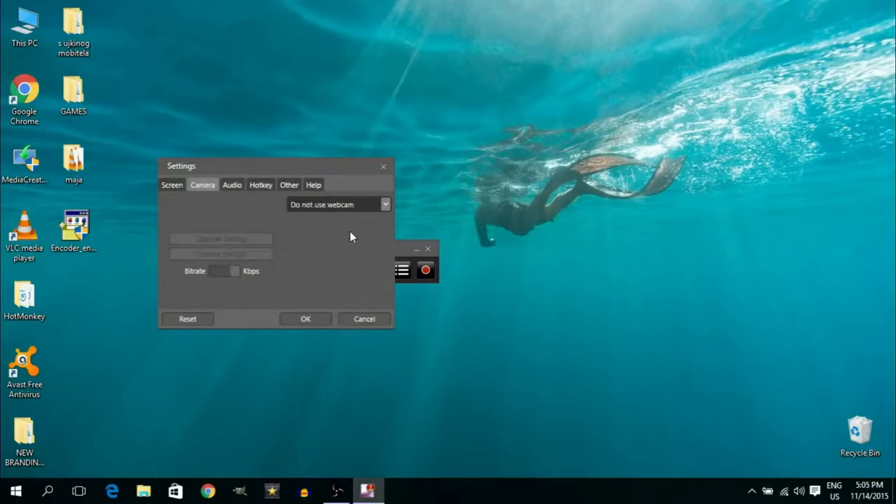
Enable the Realtek microphone as audio source and set the audio bitrate to 256
click(237, 189)
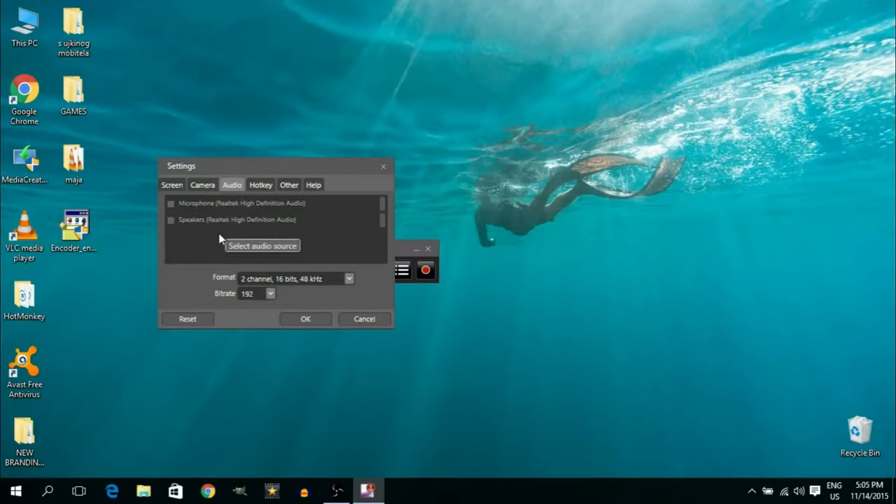
click(172, 205)
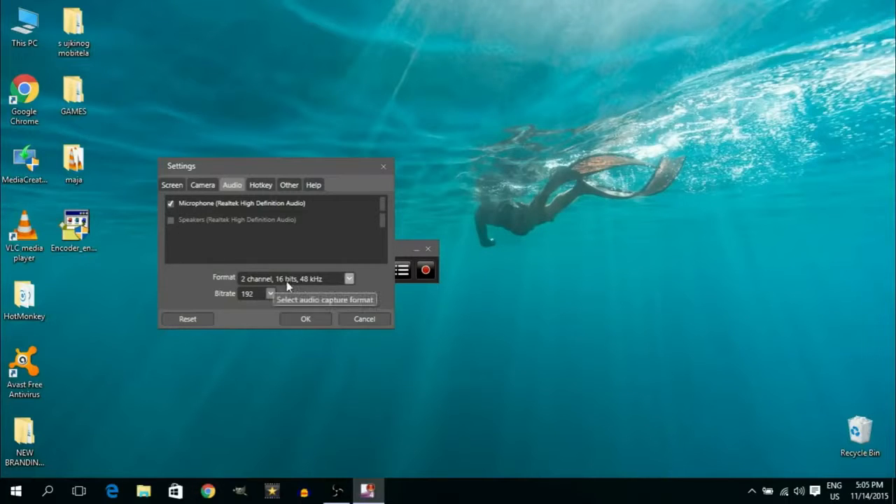
click(348, 280)
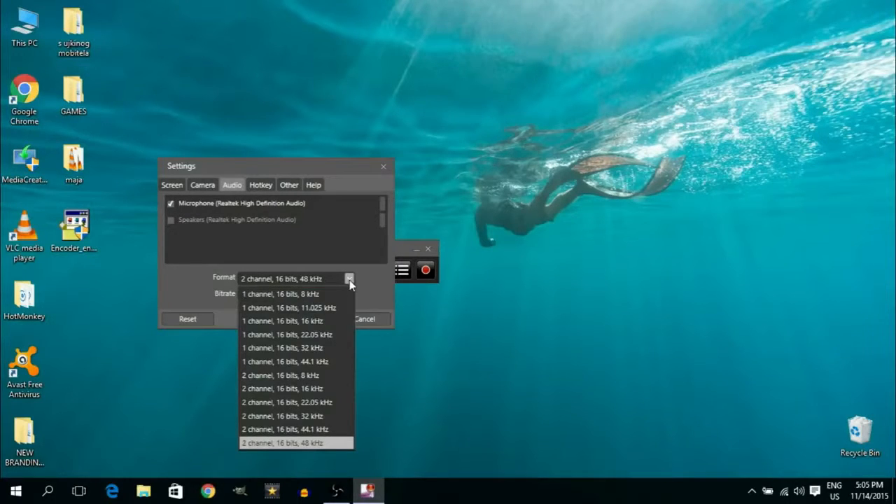
click(349, 280)
click(270, 295)
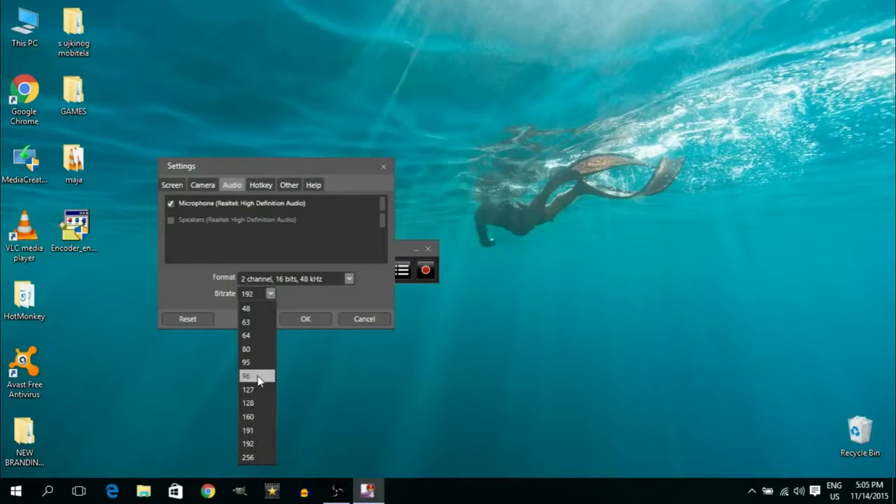
click(257, 458)
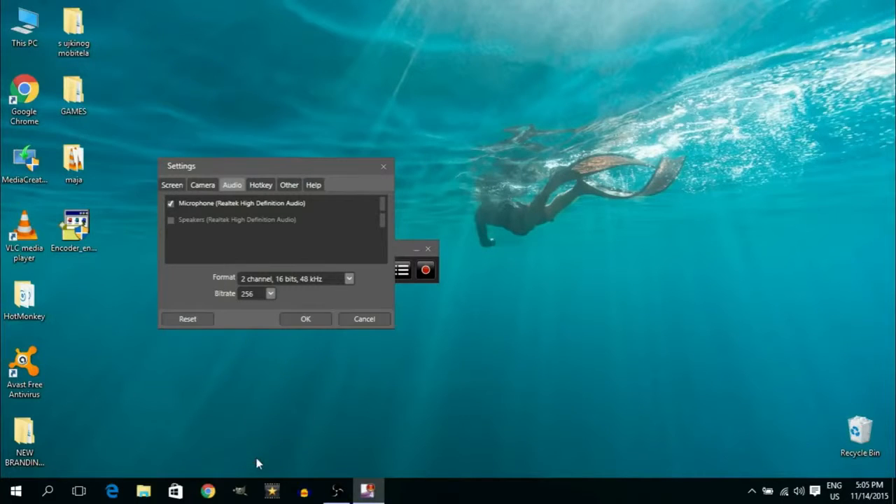
Browse the Hotkey, Other and Help settings tabs, then apply the settings
click(258, 186)
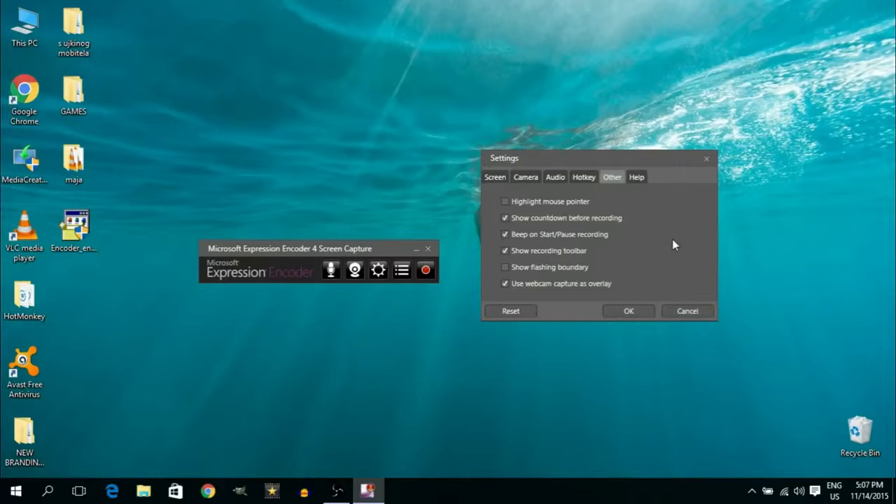
click(638, 178)
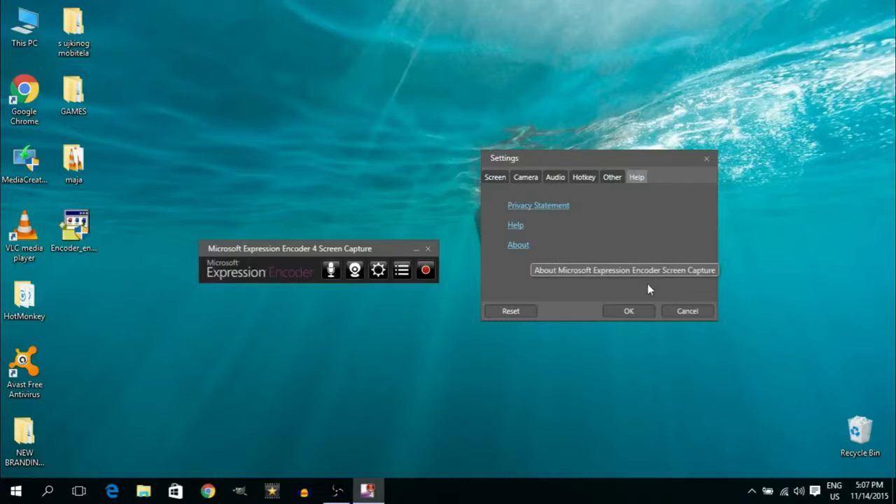
click(635, 311)
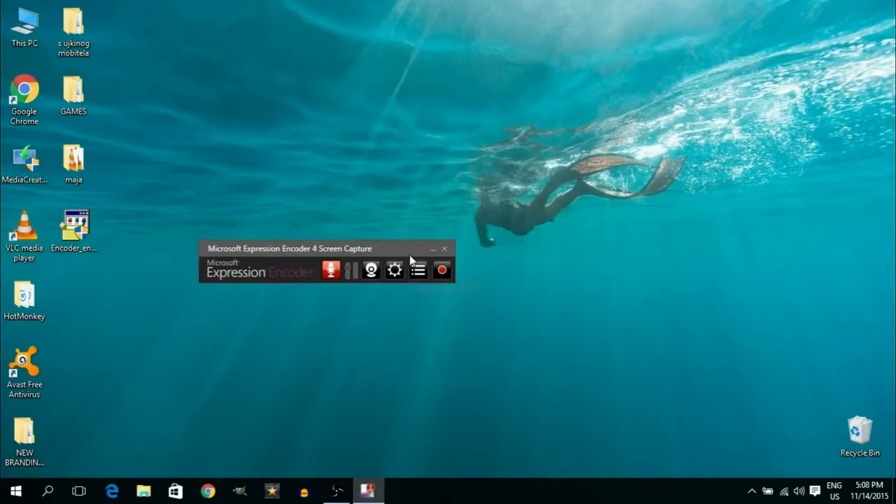
Move the capture toolbar slightly up, toggle the microphone off and on, and turn on the webcam overlay
drag(408, 251, 422, 222)
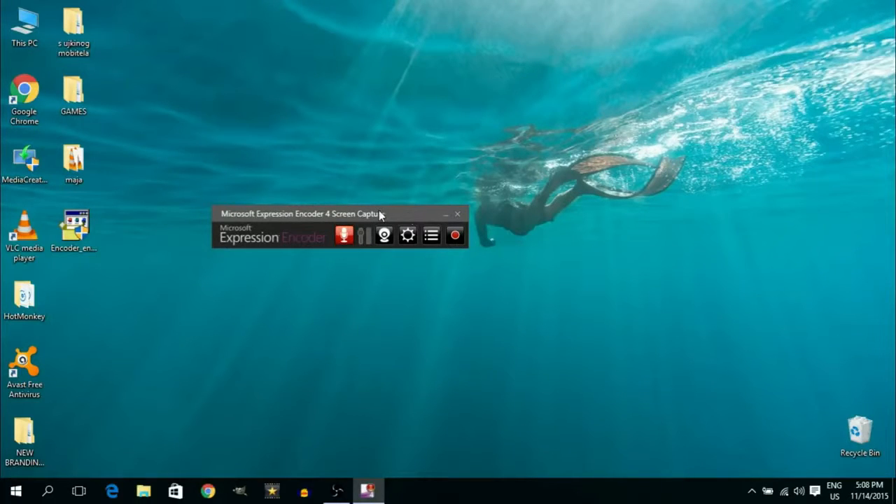
click(344, 239)
click(344, 238)
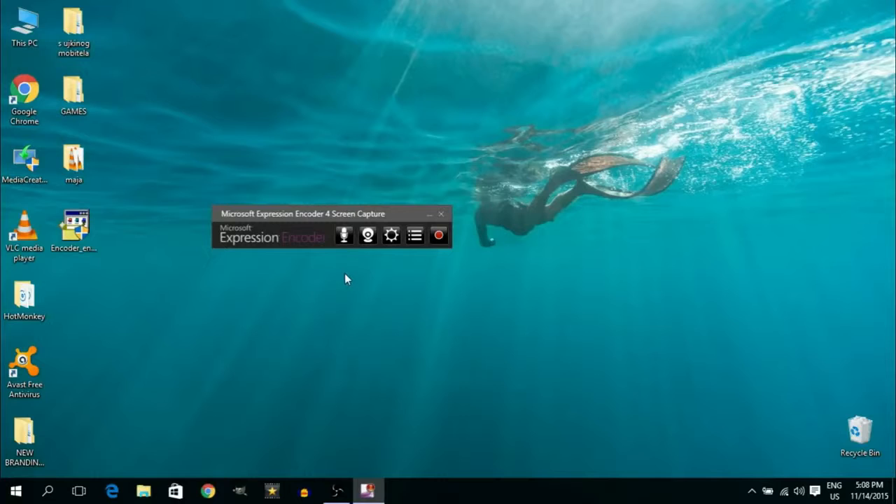
click(345, 237)
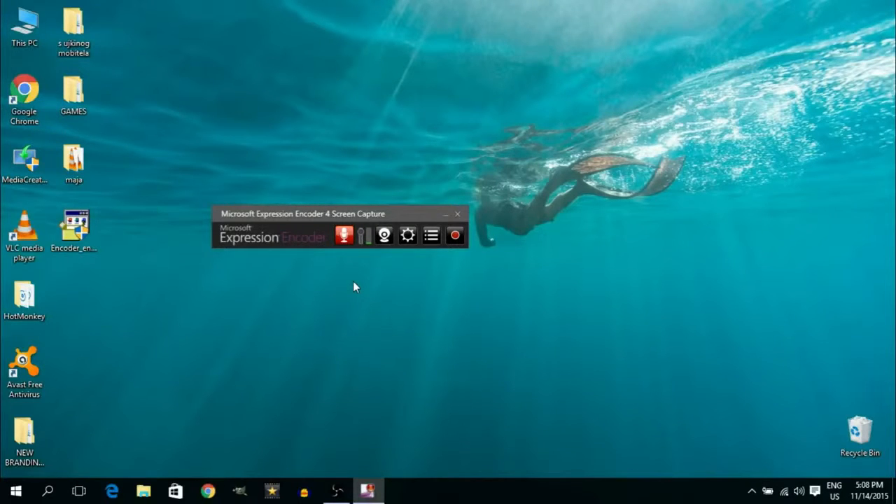
click(386, 236)
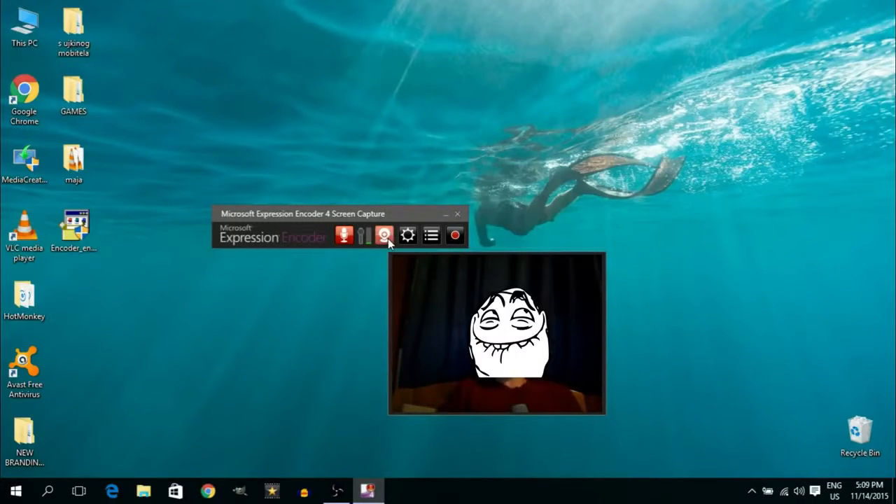
Turn off the webcam overlay and move the capture window higher while its captures list is open, then close the list
click(387, 237)
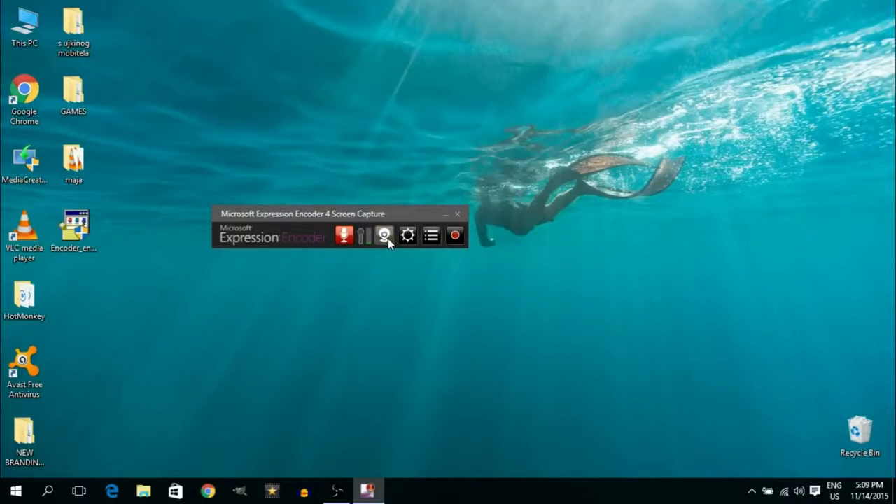
click(431, 238)
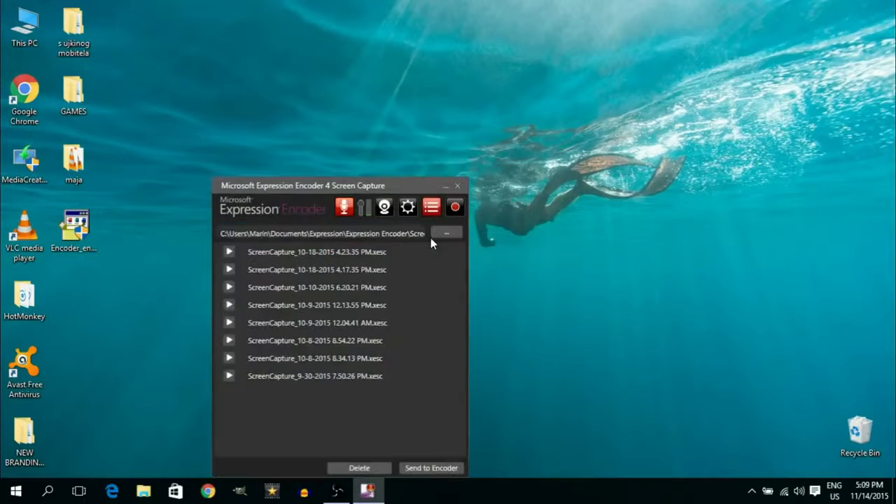
drag(417, 192, 421, 148)
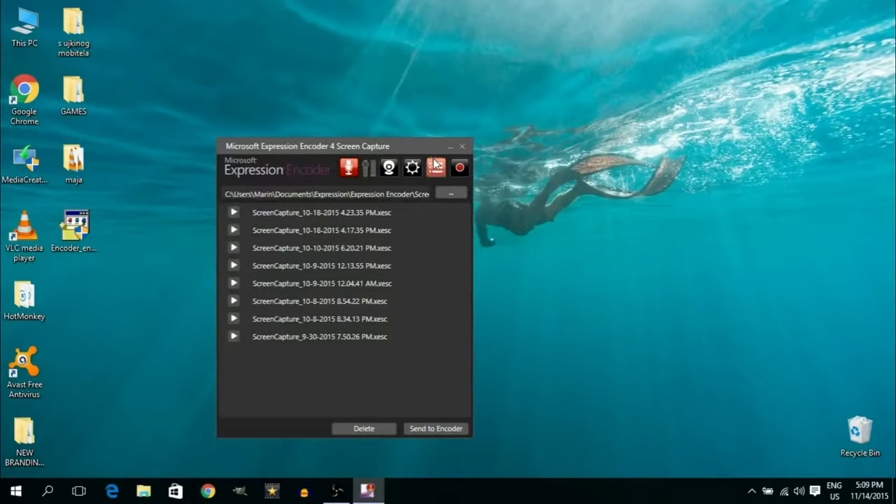
click(435, 167)
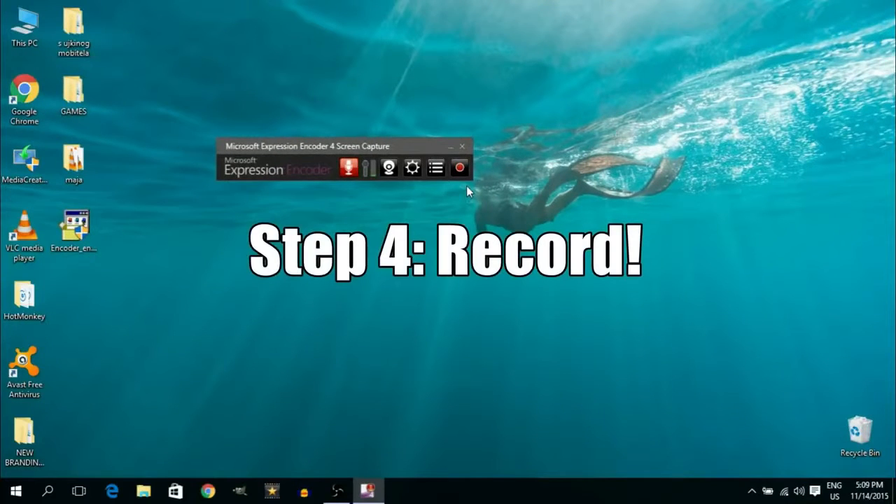
Start recording with the full-screen 1356 by 756 region and dismiss the hidden-toolbar notice
click(460, 168)
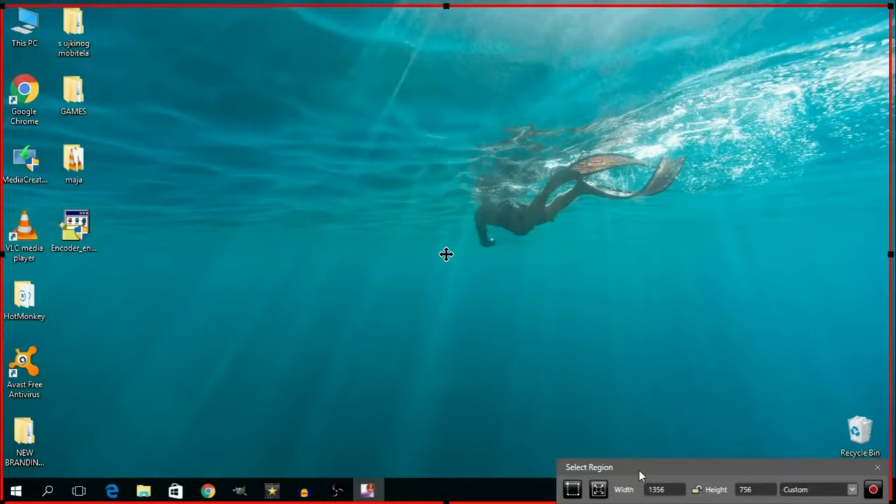
click(872, 491)
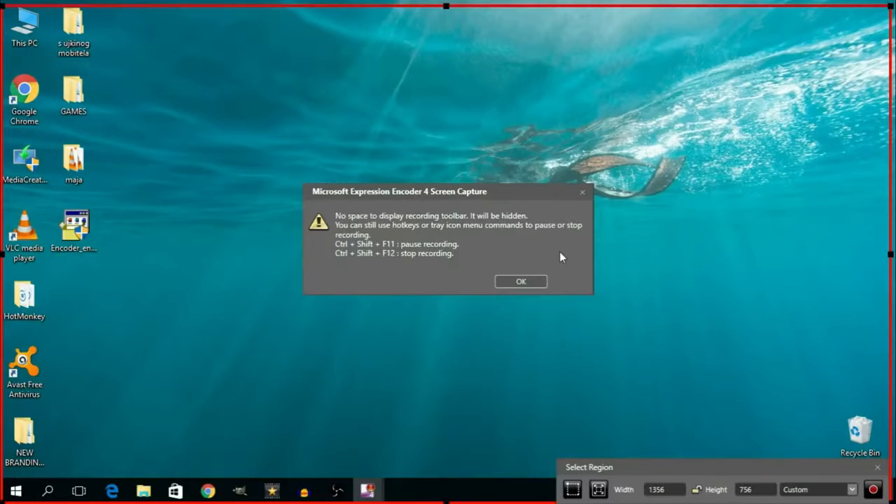
click(524, 280)
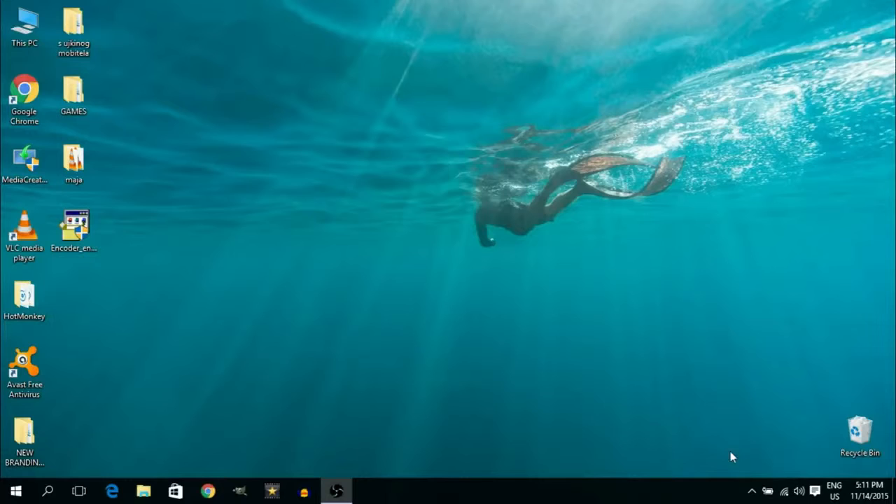
Stop the recording from the screen capture tool's tray icon
click(753, 491)
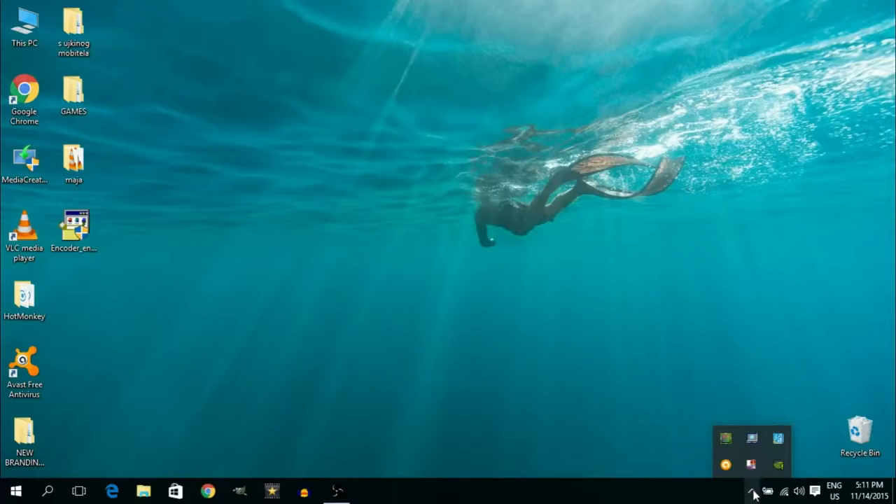
right_click(753, 466)
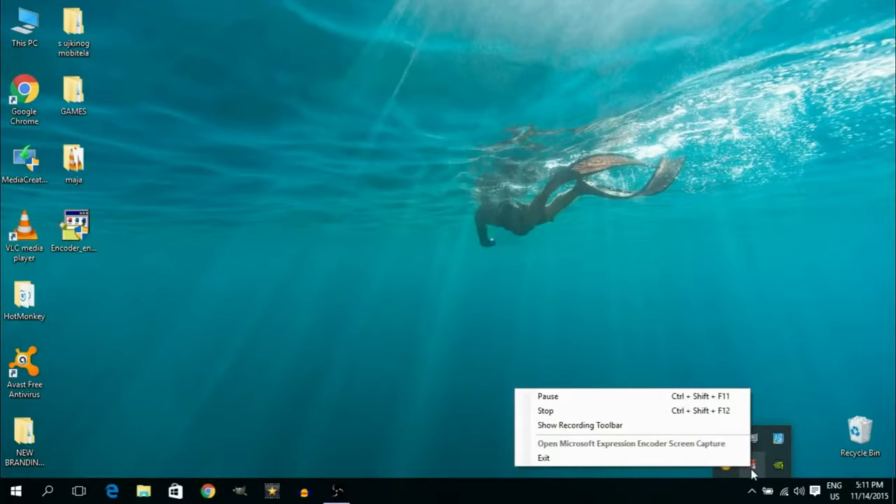
click(592, 413)
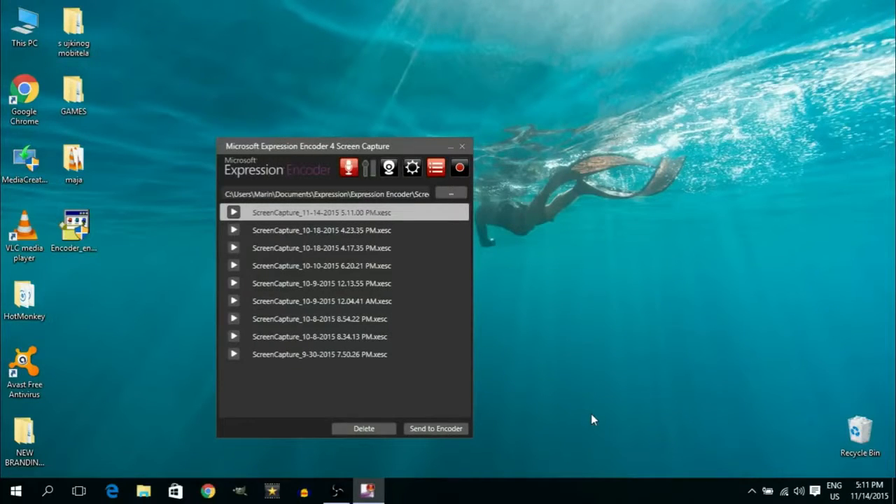
Send the new screen capture to Expression Encoder for editing
drag(416, 145, 462, 99)
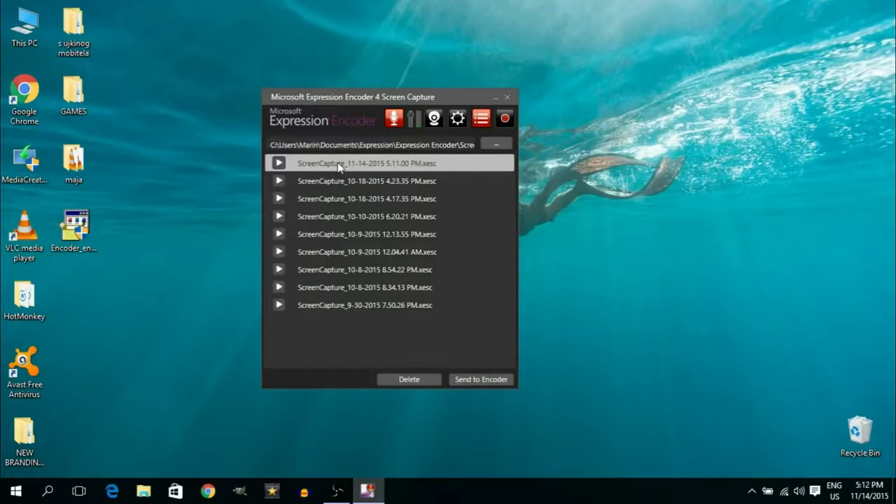
click(487, 381)
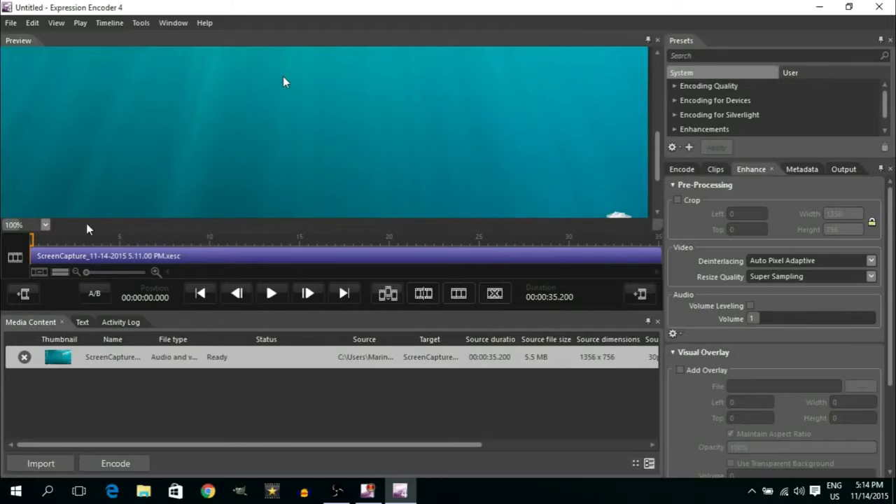
Split the clip a few seconds in and remove the opening segment from the timeline
drag(33, 243, 98, 244)
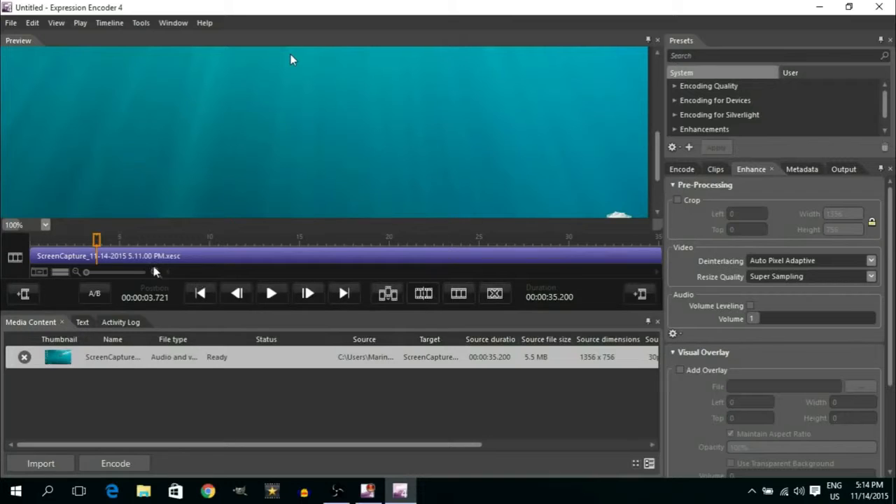
click(77, 259)
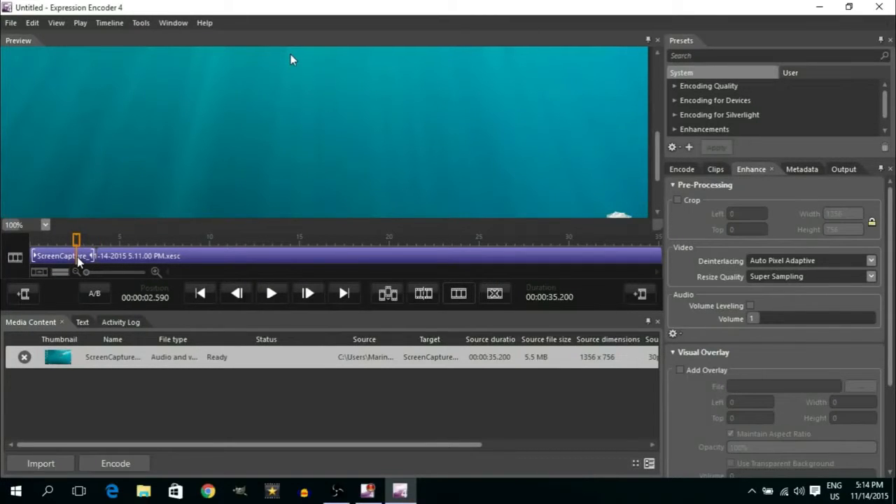
click(65, 258)
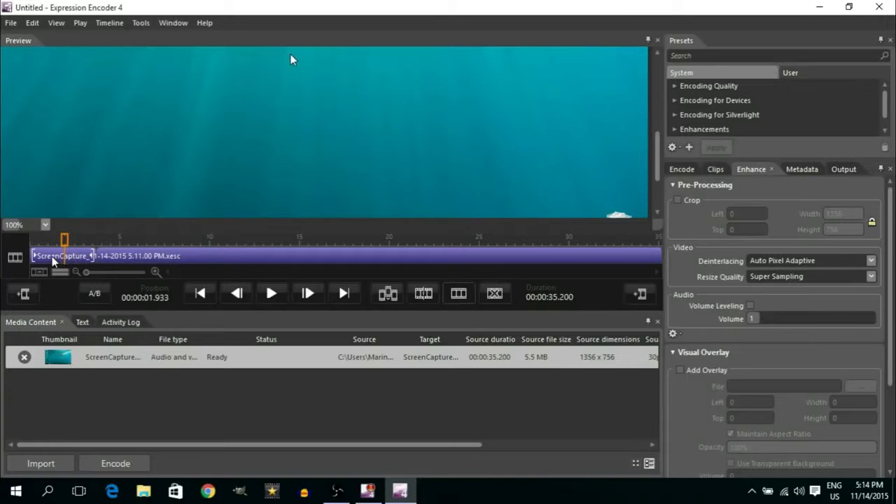
click(51, 258)
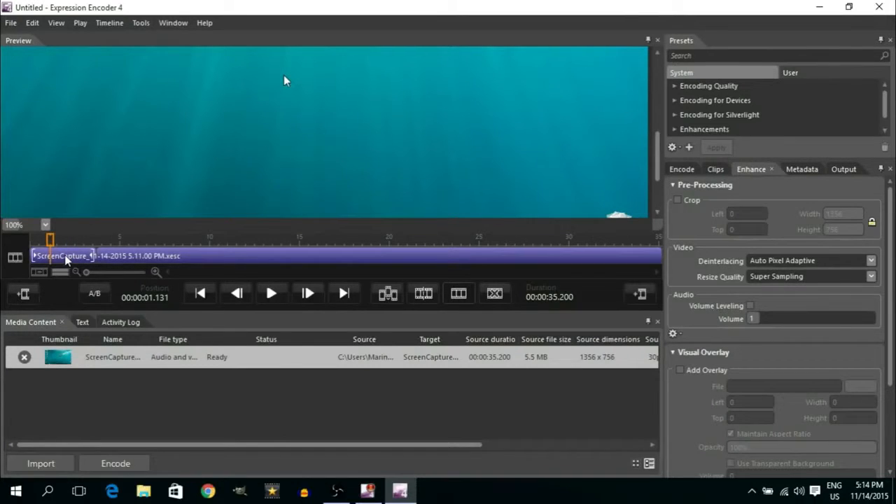
right_click(64, 257)
click(105, 289)
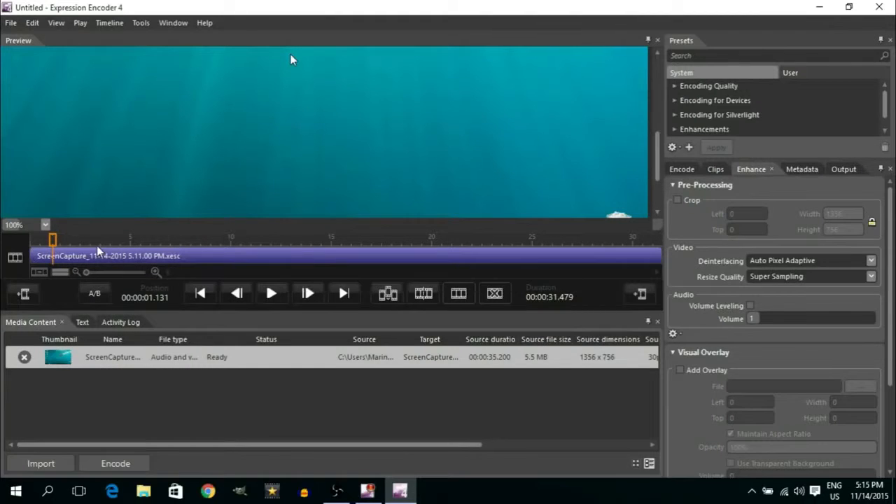
Split the clip around 12 and 13 seconds and remove the short segment between the cuts
drag(53, 239, 286, 241)
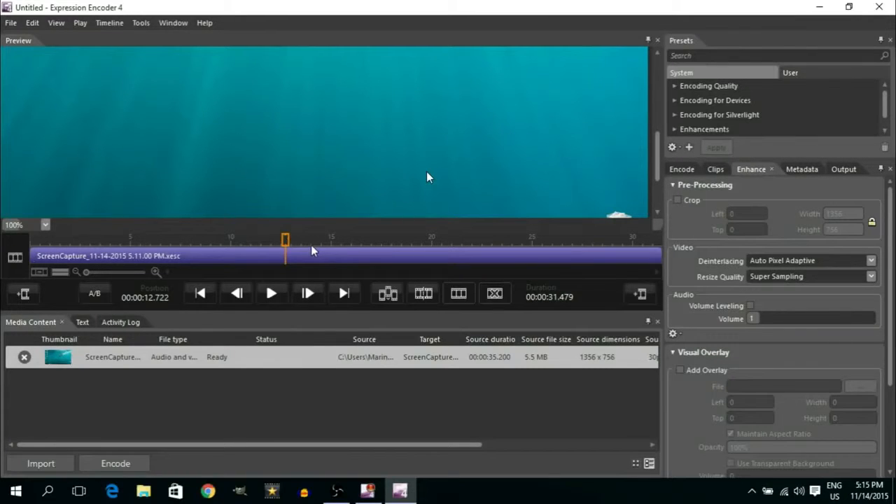
drag(291, 245, 283, 245)
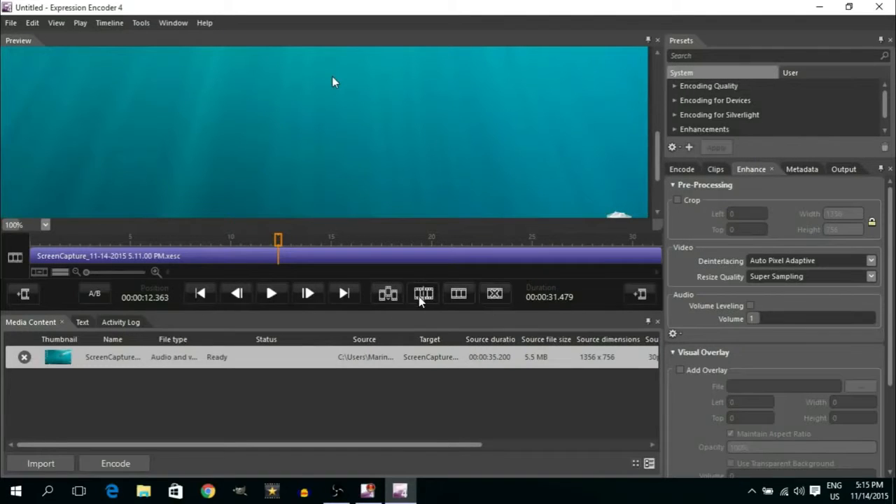
drag(279, 241, 299, 245)
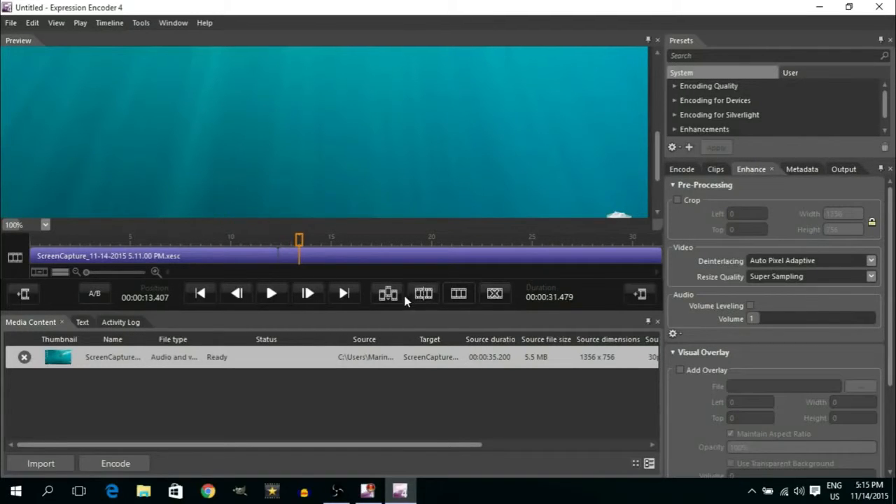
click(420, 297)
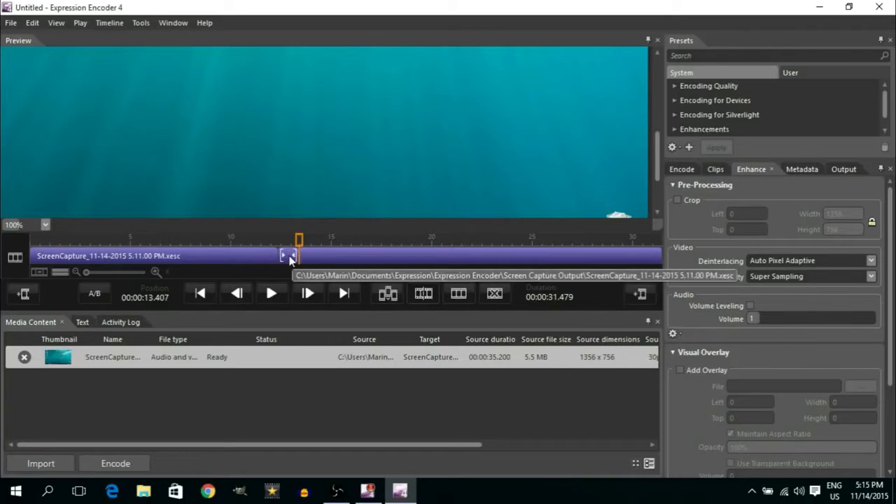
click(289, 256)
right_click(291, 259)
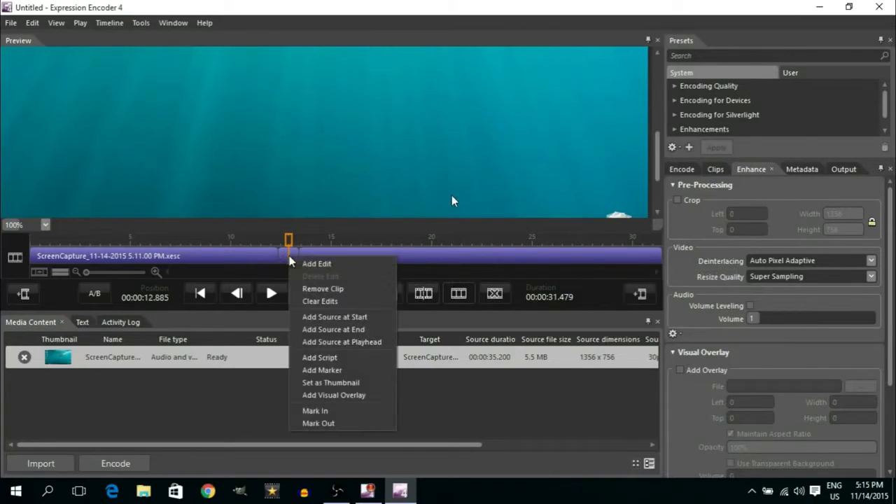
click(334, 289)
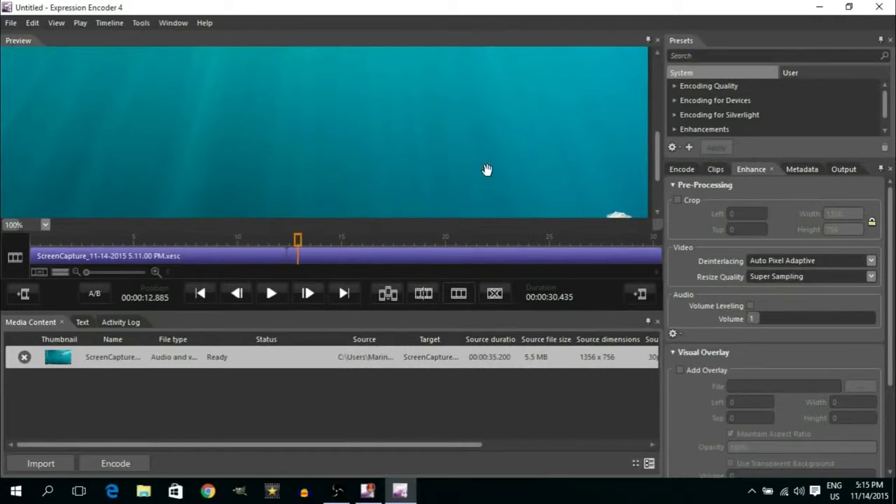
Apply the Best Quality encoding preset from the Encoding Quality presets
click(674, 87)
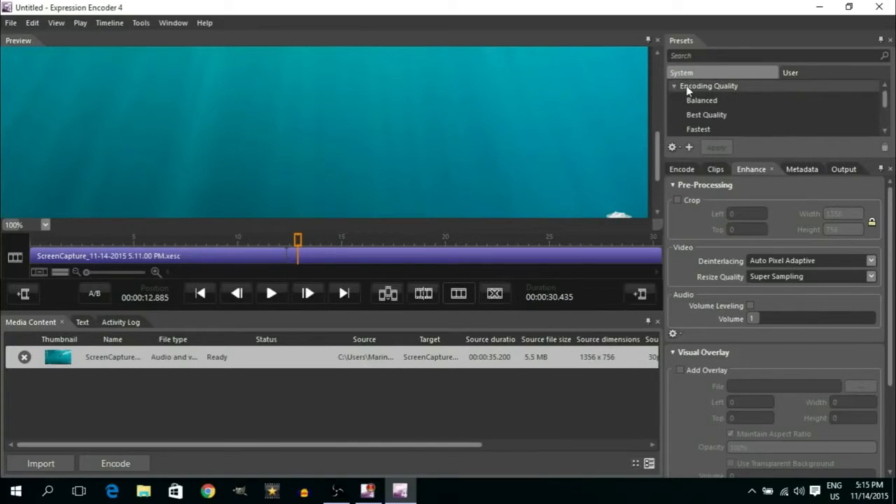
click(707, 115)
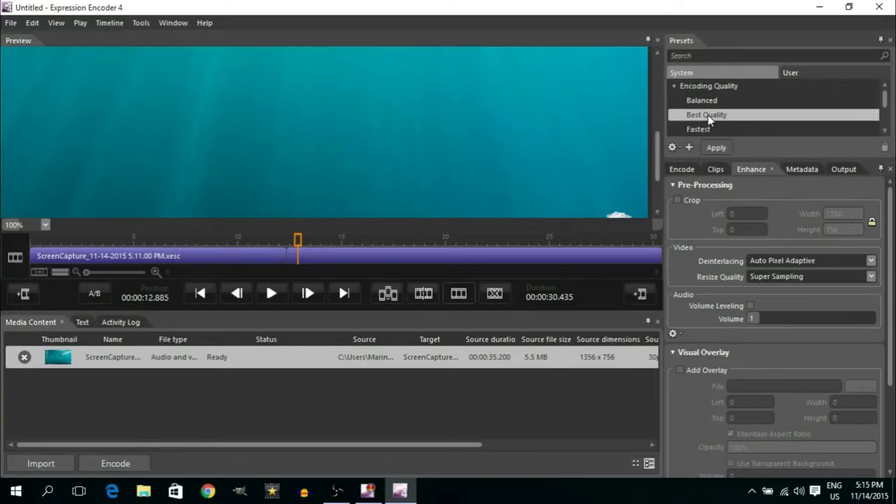
click(715, 149)
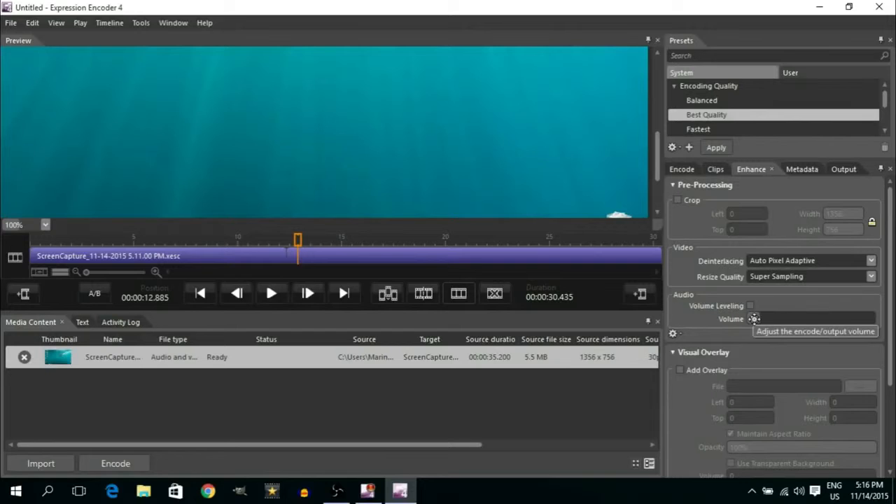
Set the audio volume to 3.7 and encode the video
drag(757, 318, 794, 318)
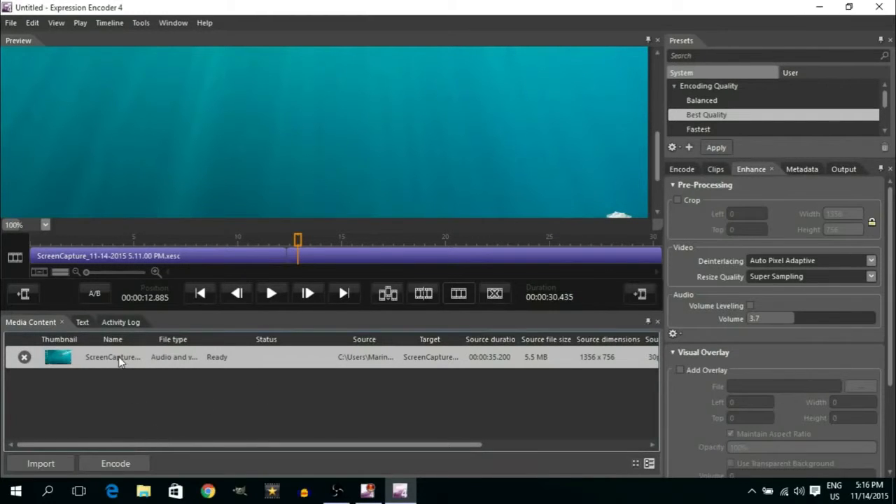
click(119, 459)
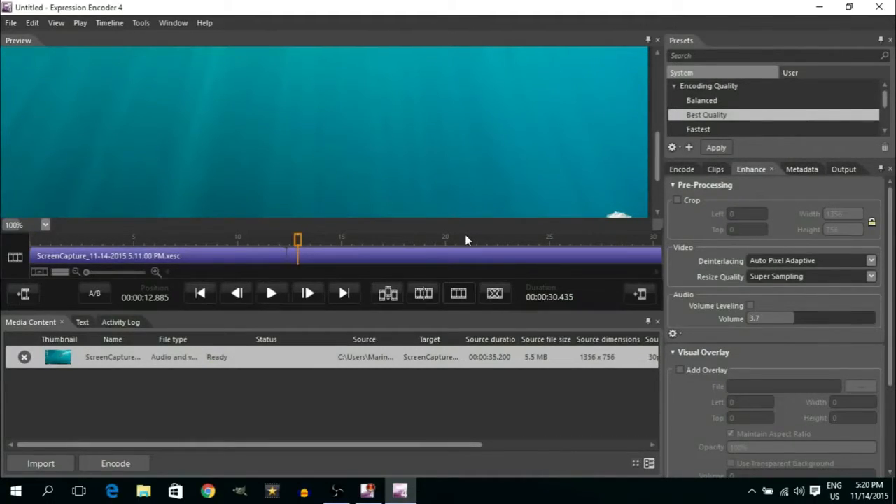
Open the Documents folder in File Explorer
click(18, 493)
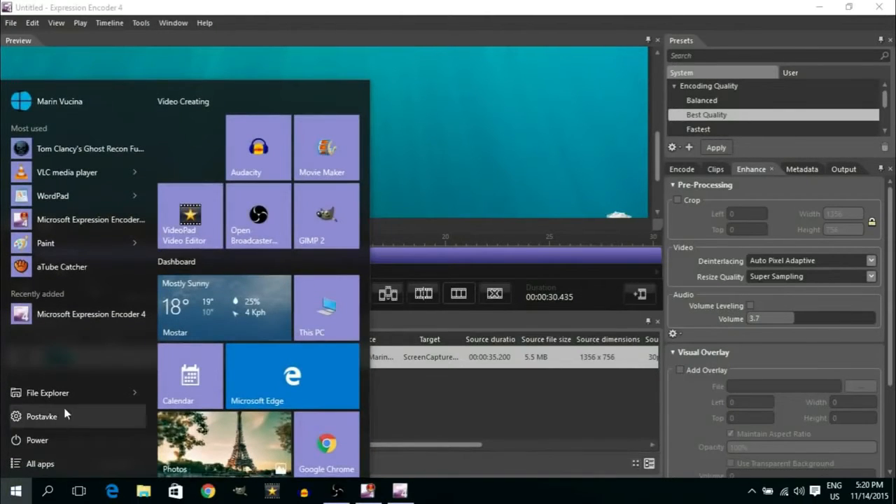
click(131, 397)
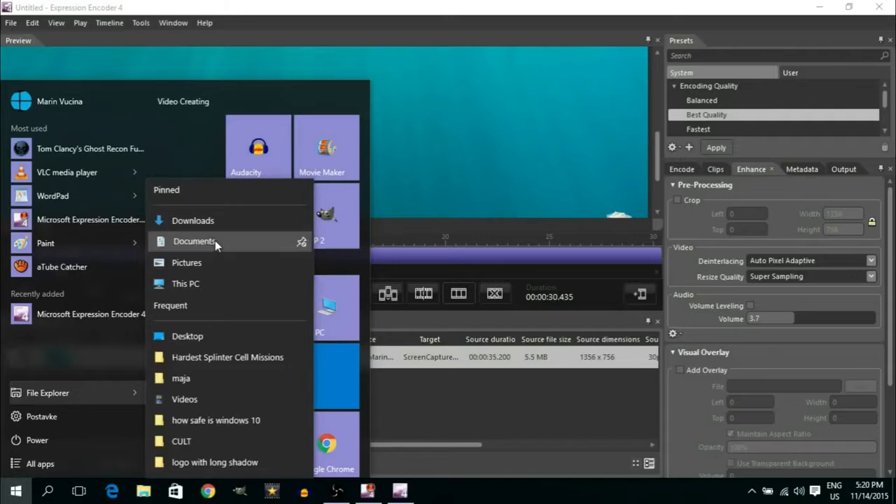
click(215, 240)
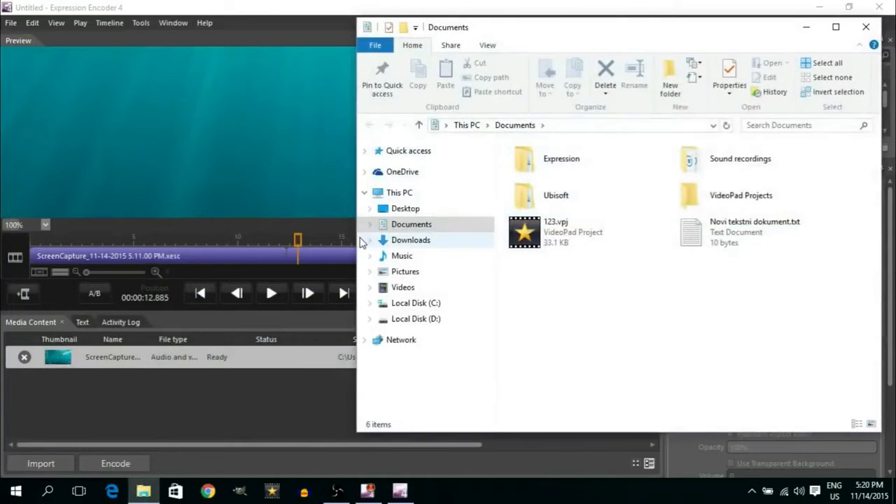
Browse to Expression > Expression Encoder > Output, open the newest output folder and select the encoded WMV file
double_click(555, 166)
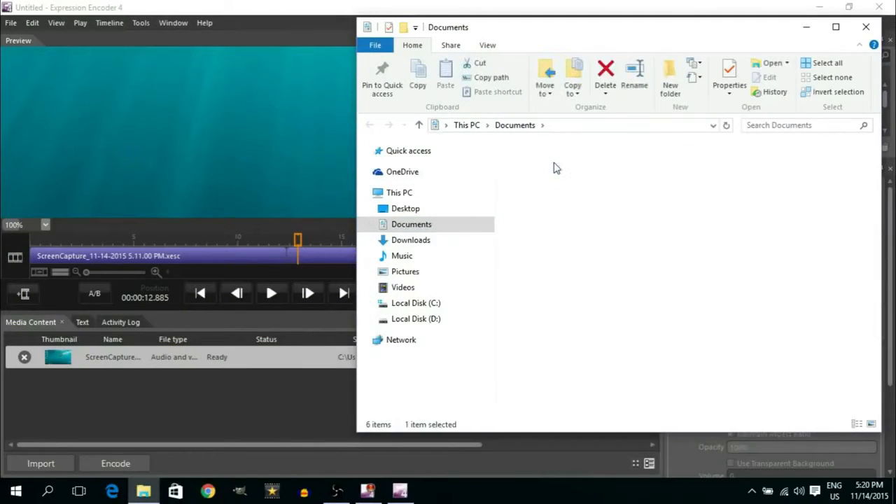
double_click(555, 166)
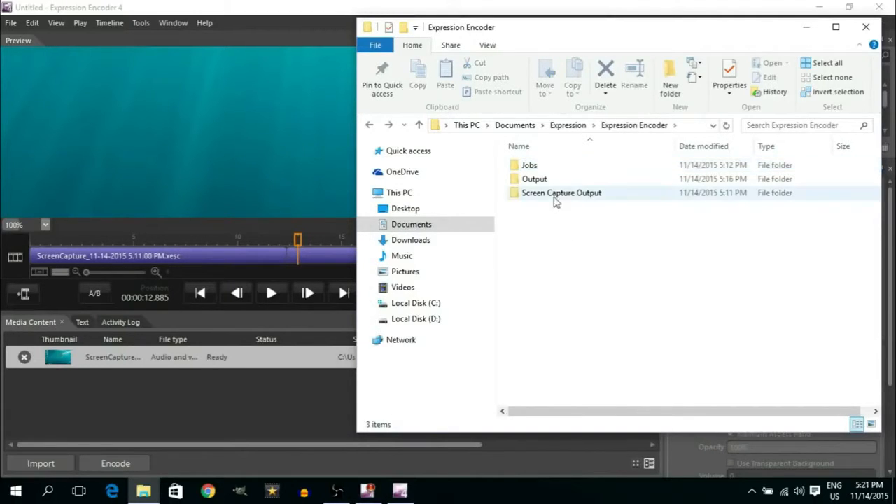
double_click(536, 179)
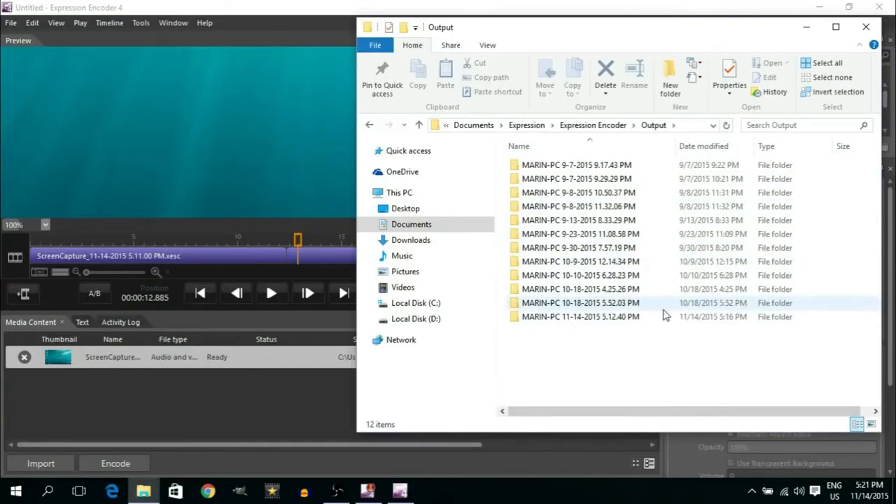
double_click(595, 322)
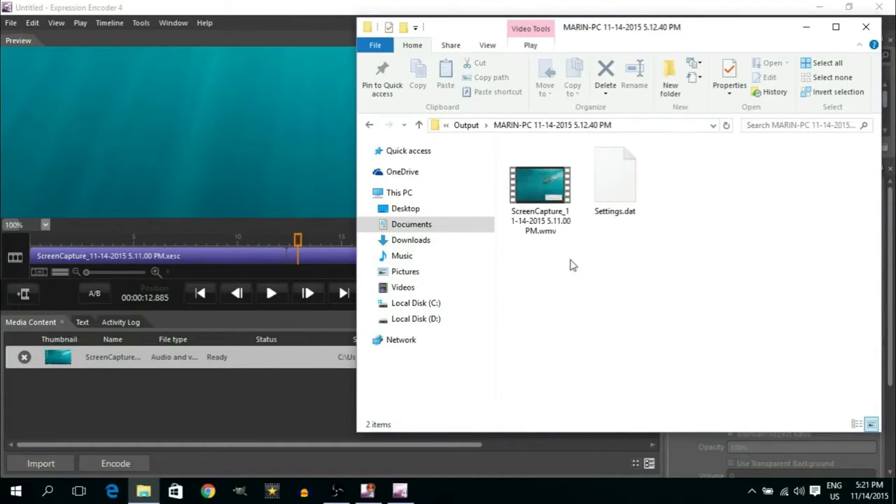
click(559, 222)
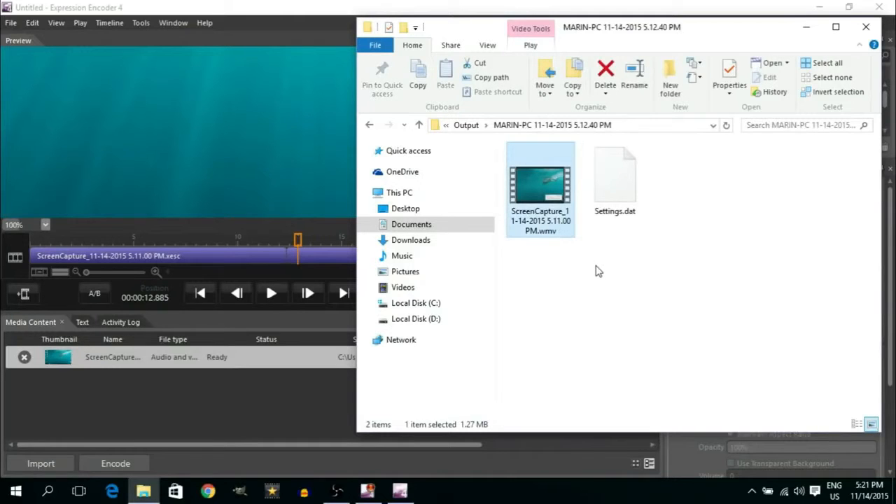